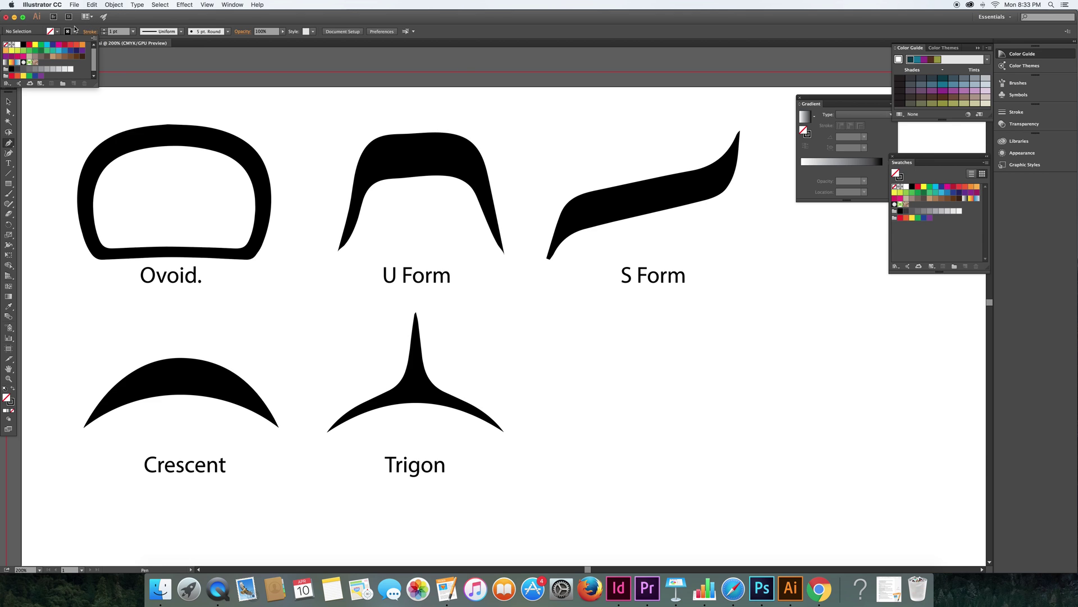
Set the stroke colour to CMYK Red and the stroke weight to 4 pt.
{"action": "left_click", "coordinate": [73, 32]}
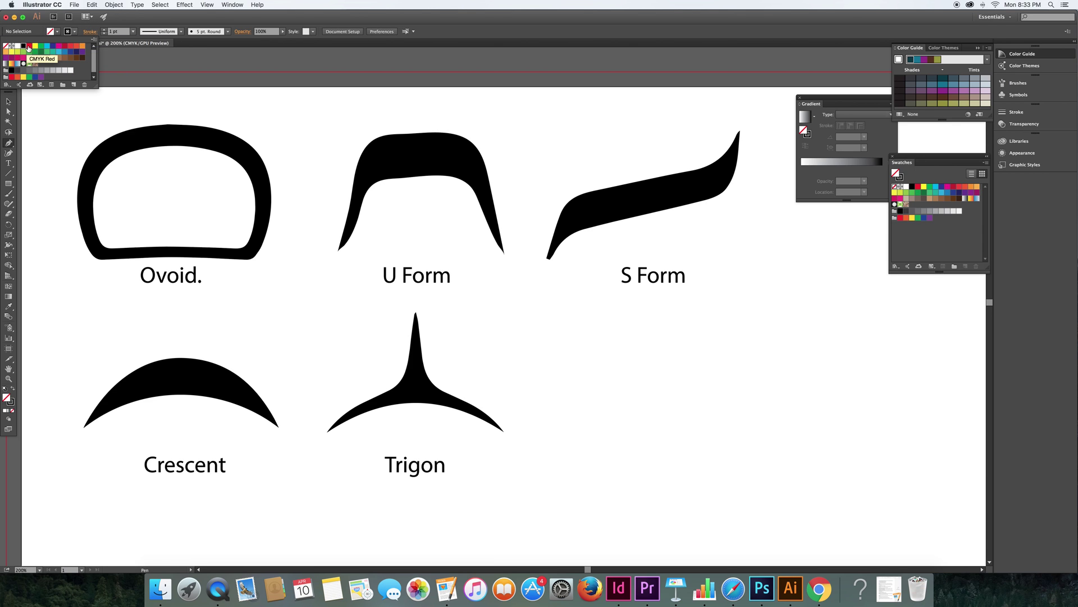
{"action": "left_click", "coordinate": [29, 45]}
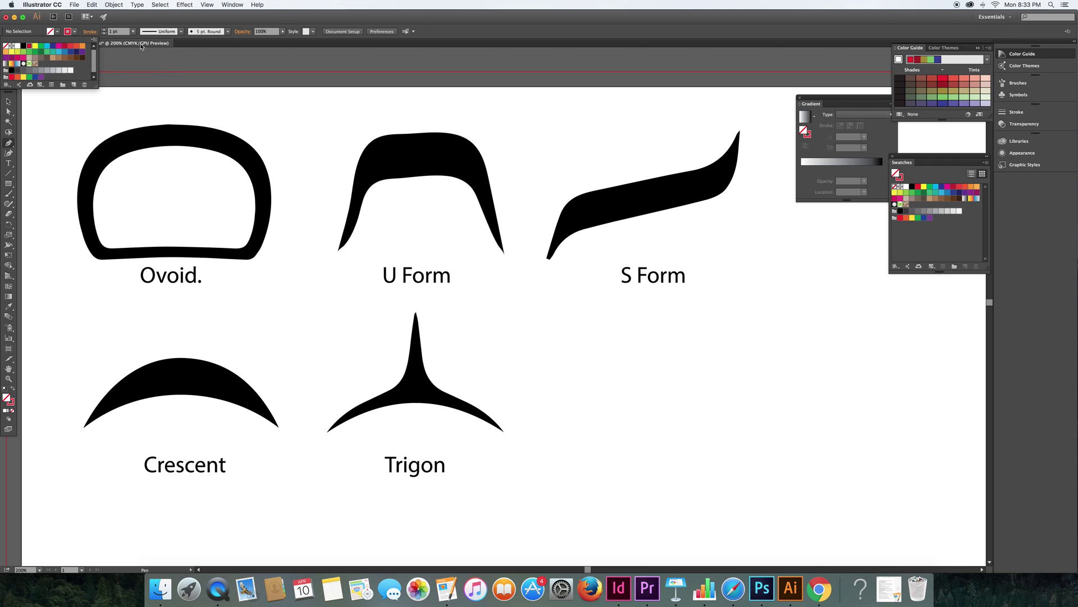
{"action": "left_click", "coordinate": [105, 32]}
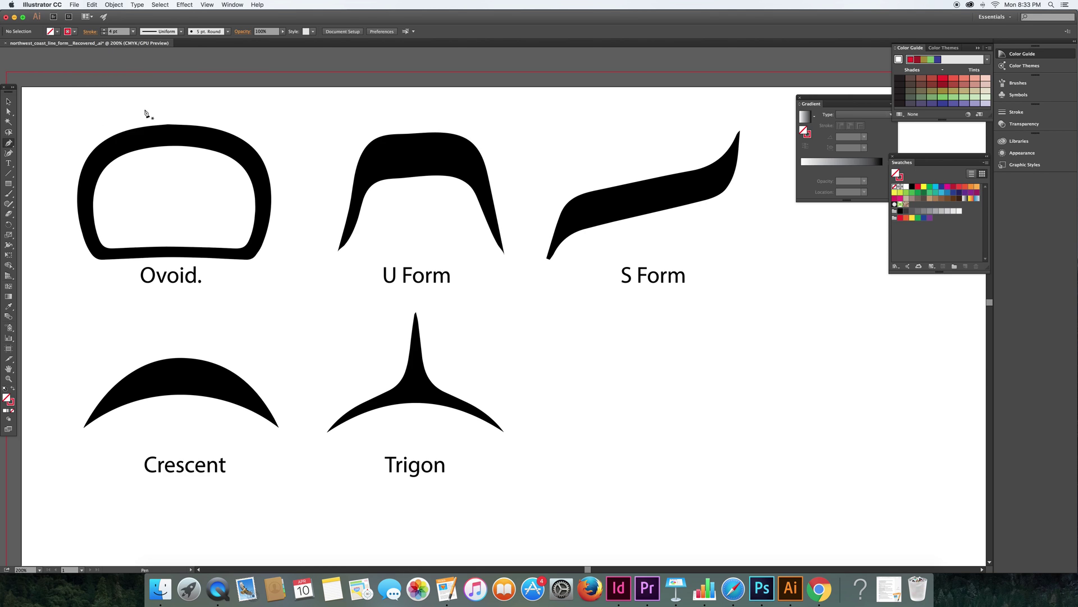
Trace the ovoid's outer edge with the Pen tool from its upper left side over the top to the right side.
{"action": "left_click", "coordinate": [82, 173]}
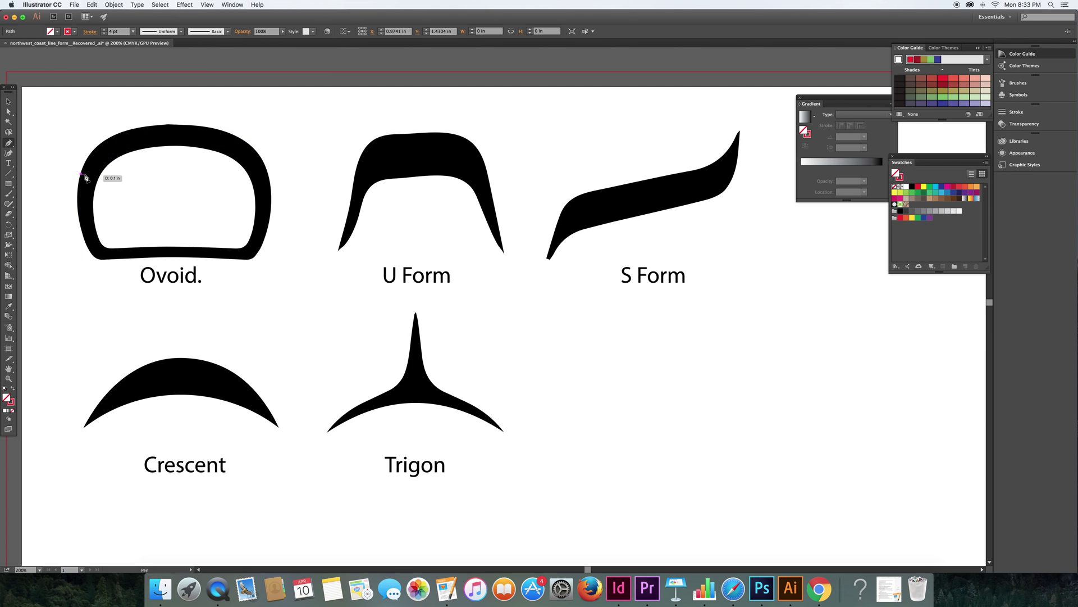
{"action": "left_click_drag", "start_coordinate": [182, 125], "coordinate": [279, 129]}
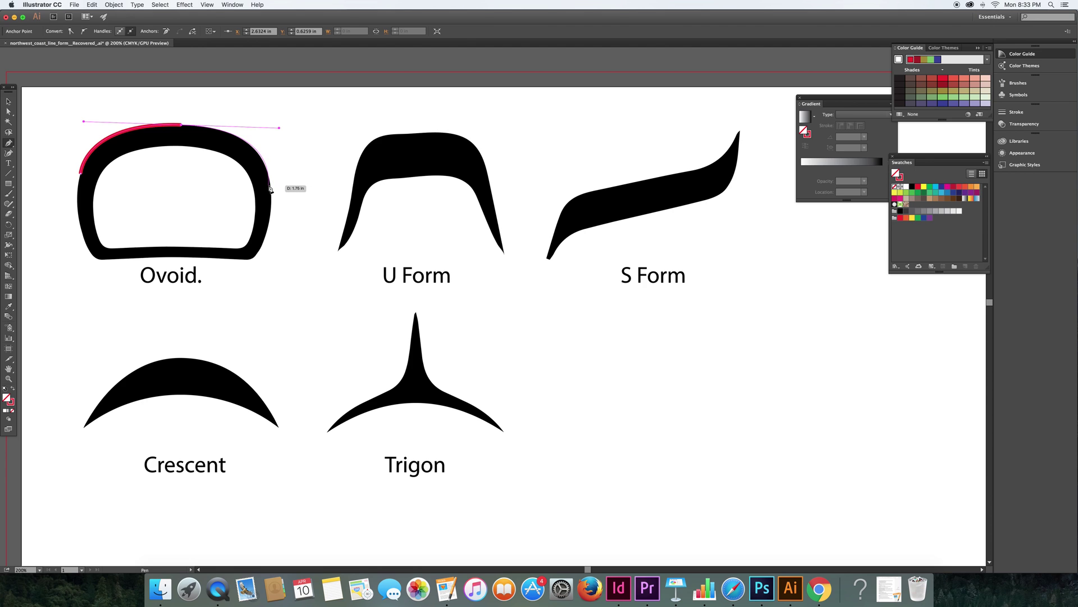
{"action": "left_click_drag", "start_coordinate": [271, 187], "coordinate": [284, 188]}
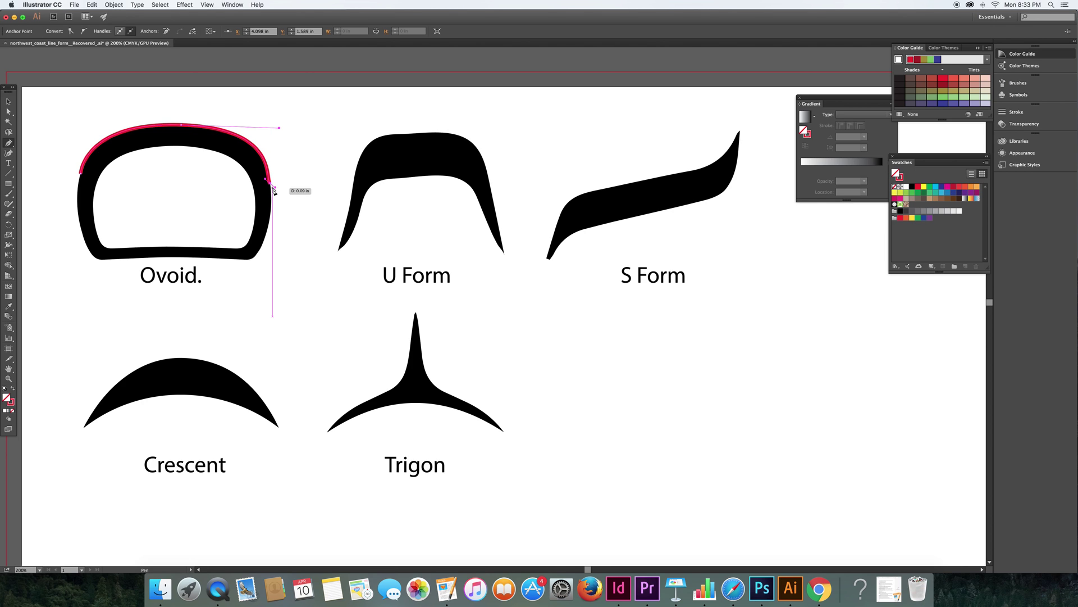
{"action": "key", "text": "ctrl+z"}
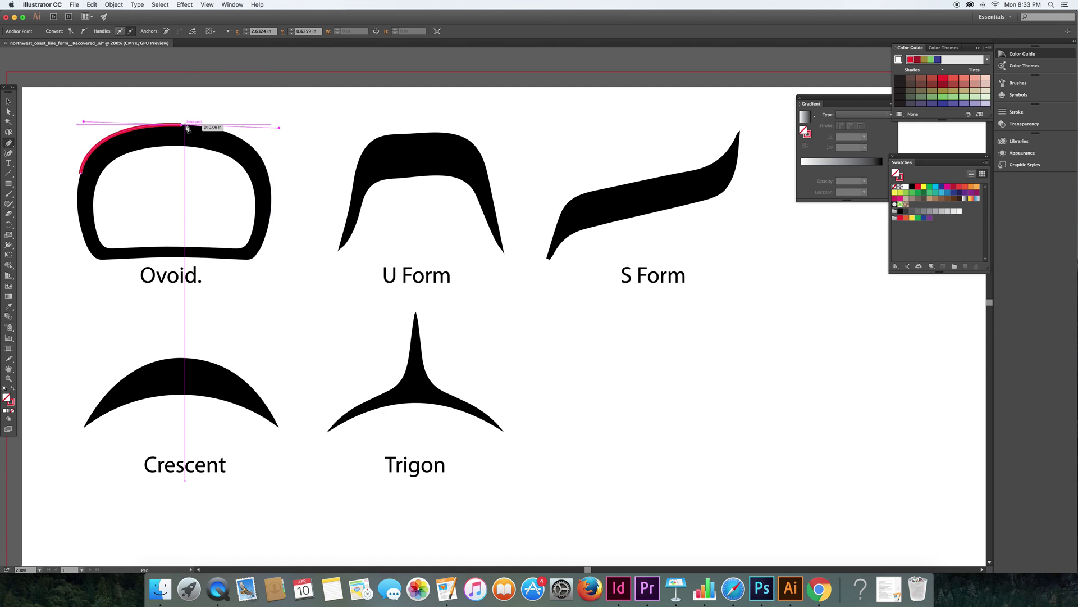
{"action": "left_click", "coordinate": [181, 128]}
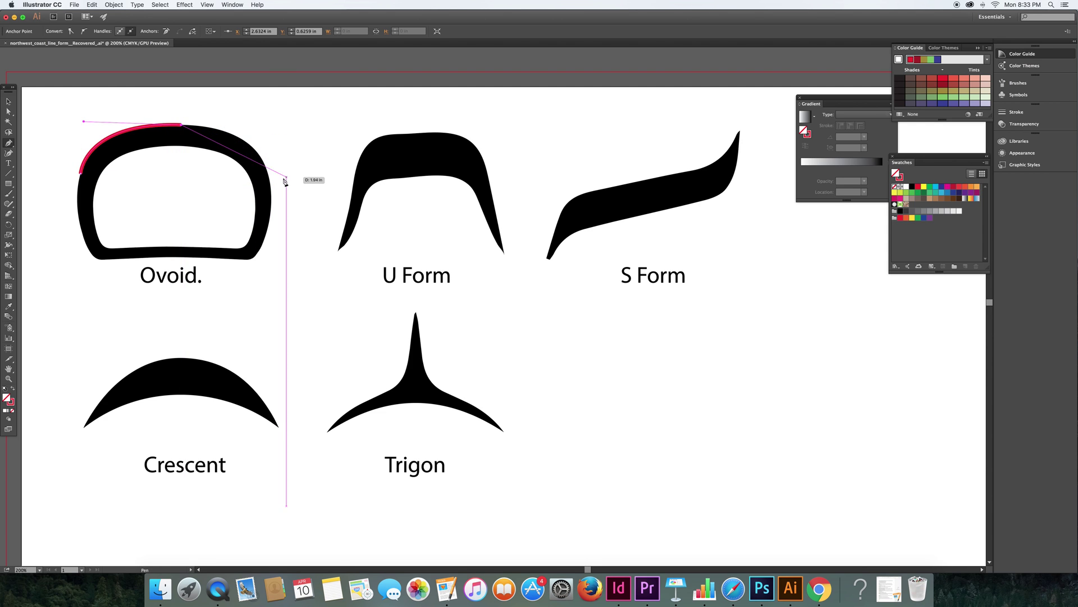
{"action": "mouse_move", "coordinate": [272, 185]}
{"action": "left_mouse_down"}
{"action": "mouse_move", "coordinate": [273, 260]}
{"action": "mouse_move", "coordinate": [276, 196]}
{"action": "mouse_move", "coordinate": [289, 233]}
{"action": "mouse_move", "coordinate": [280, 269]}
{"action": "mouse_move", "coordinate": [289, 263]}
{"action": "mouse_move", "coordinate": [278, 254]}
{"action": "left_mouse_up"}
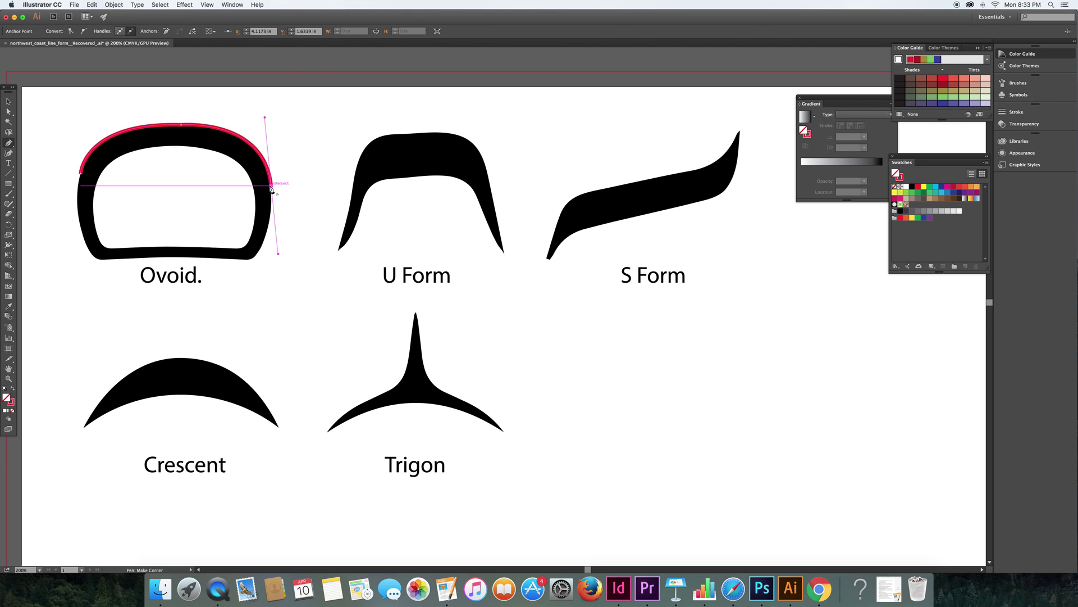
{"action": "left_click", "coordinate": [271, 190]}
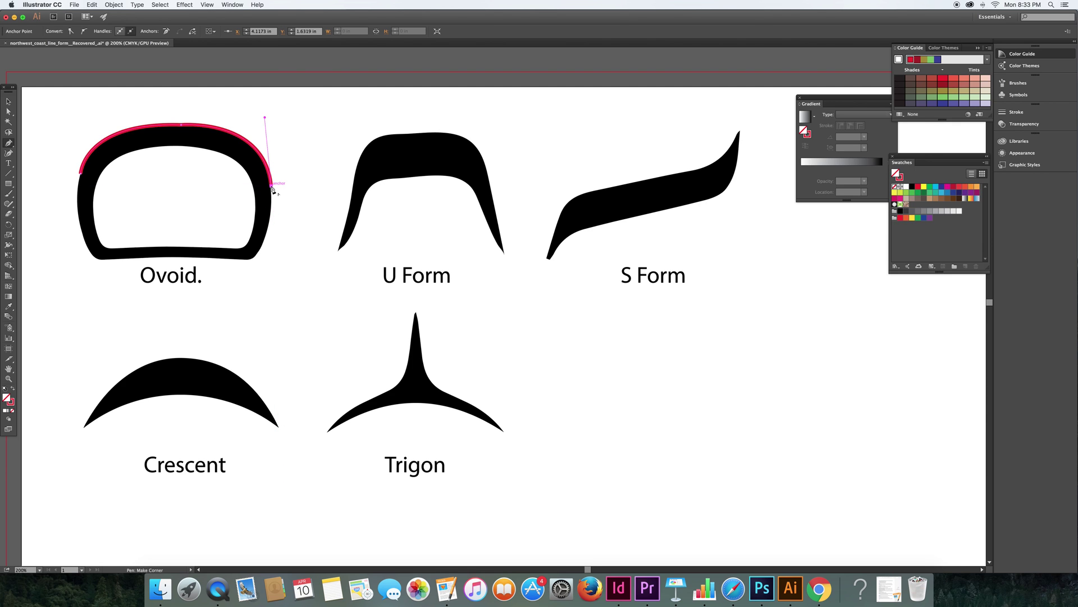
Continue the outer ovoid path along the bottom and up the left side, close it at its start point, and deselect it.
{"action": "left_click_drag", "start_coordinate": [235, 259], "coordinate": [186, 254]}
{"action": "left_click", "coordinate": [232, 264]}
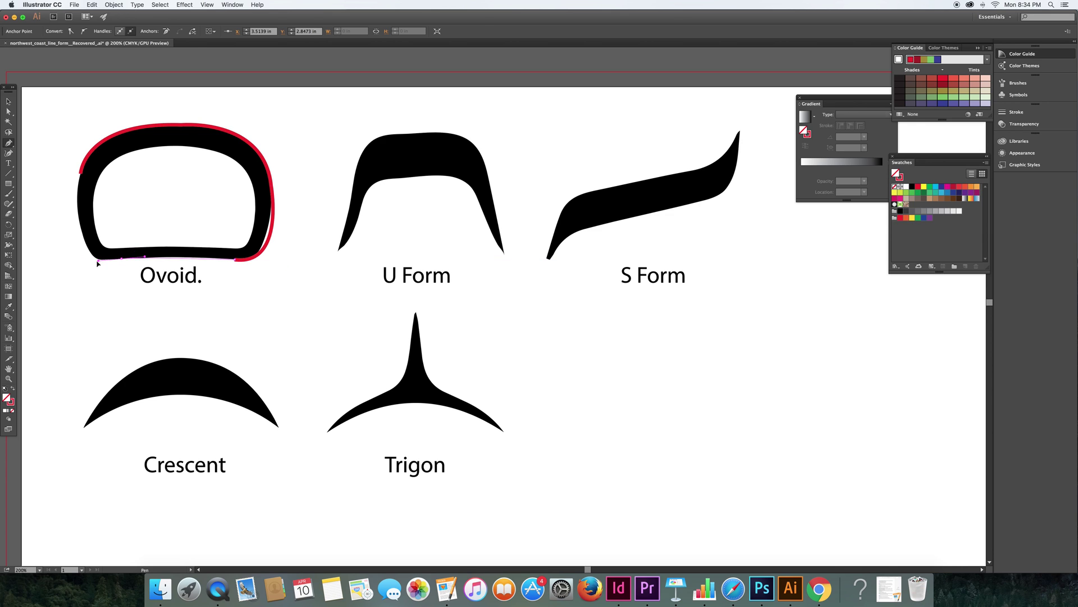
{"action": "left_click_drag", "start_coordinate": [121, 259], "coordinate": [82, 232]}
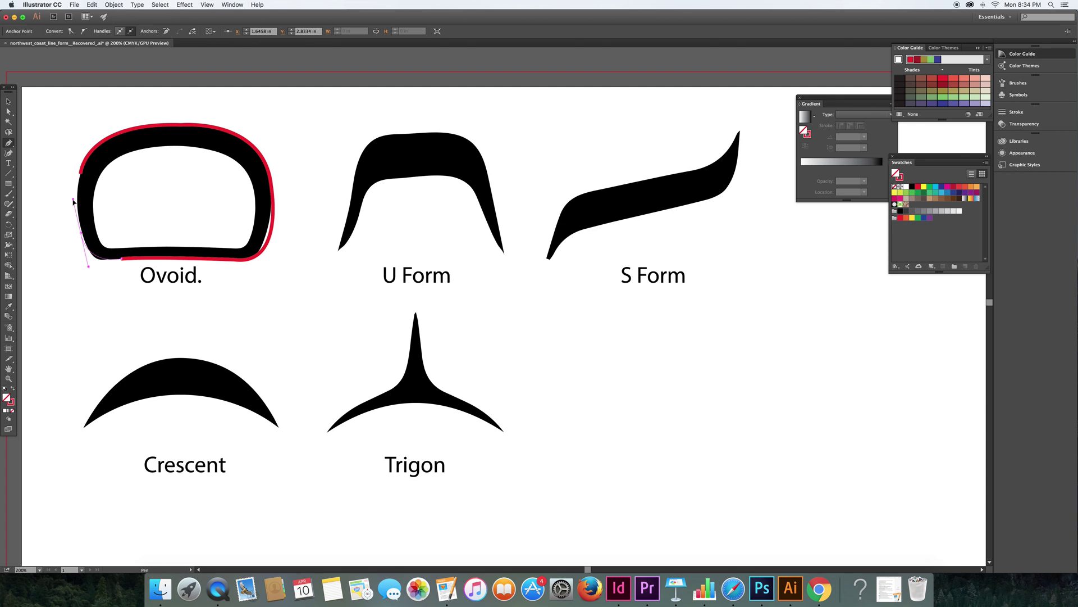
{"action": "left_click_drag", "start_coordinate": [77, 195], "coordinate": [88, 167]}
{"action": "key", "text": "v"}
{"action": "left_click", "coordinate": [8, 101]}
{"action": "left_click", "coordinate": [55, 142]}
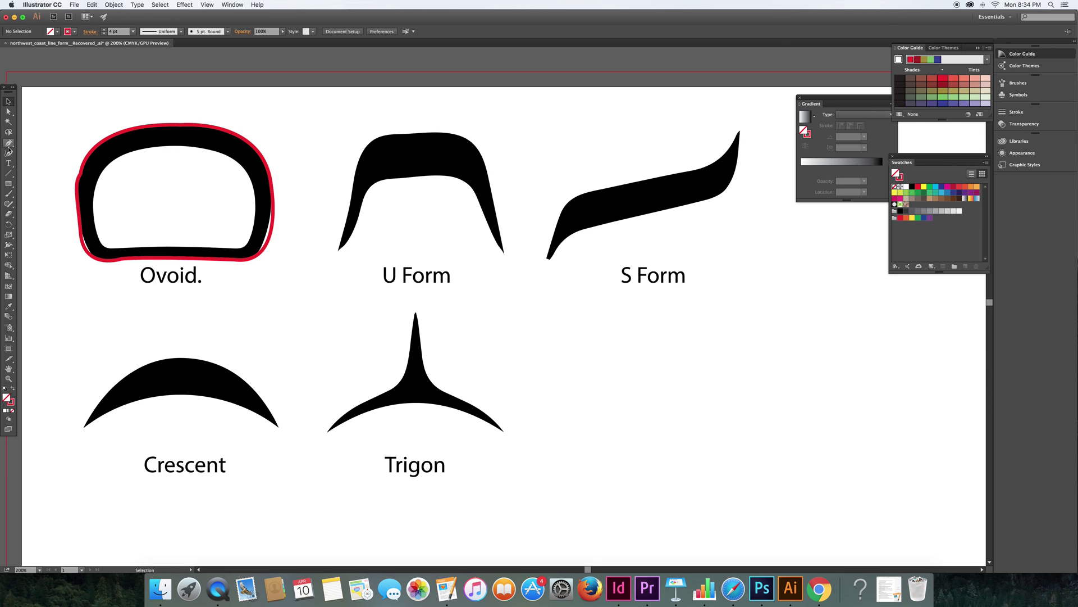
Smooth the left side and top of the red outer ovoid outline with the Smooth tool.
{"action": "left_click_drag", "start_coordinate": [9, 204], "coordinate": [53, 224]}
{"action": "left_click", "coordinate": [9, 102]}
{"action": "left_click", "coordinate": [86, 153]}
{"action": "left_click", "coordinate": [10, 204]}
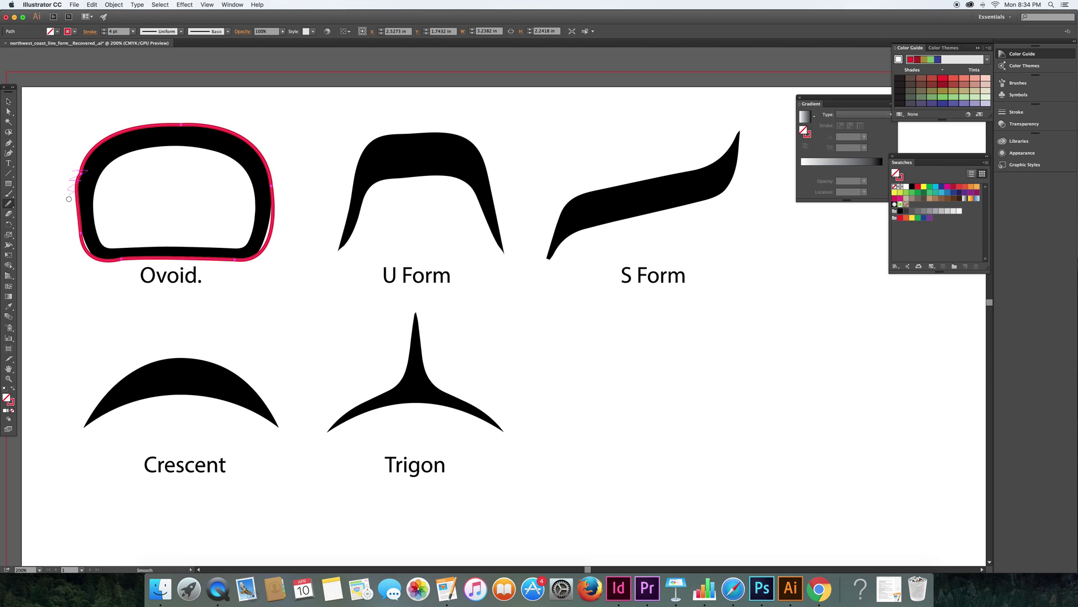
{"action": "mouse_move", "coordinate": [80, 170]}
{"action": "left_mouse_down"}
{"action": "mouse_move", "coordinate": [79, 208]}
{"action": "mouse_move", "coordinate": [74, 170]}
{"action": "left_mouse_up"}
{"action": "mouse_move", "coordinate": [79, 214]}
{"action": "left_mouse_down"}
{"action": "mouse_move", "coordinate": [83, 236]}
{"action": "mouse_move", "coordinate": [112, 253]}
{"action": "mouse_move", "coordinate": [147, 252]}
{"action": "left_mouse_up"}
{"action": "left_click_drag", "start_coordinate": [81, 214], "coordinate": [83, 220]}
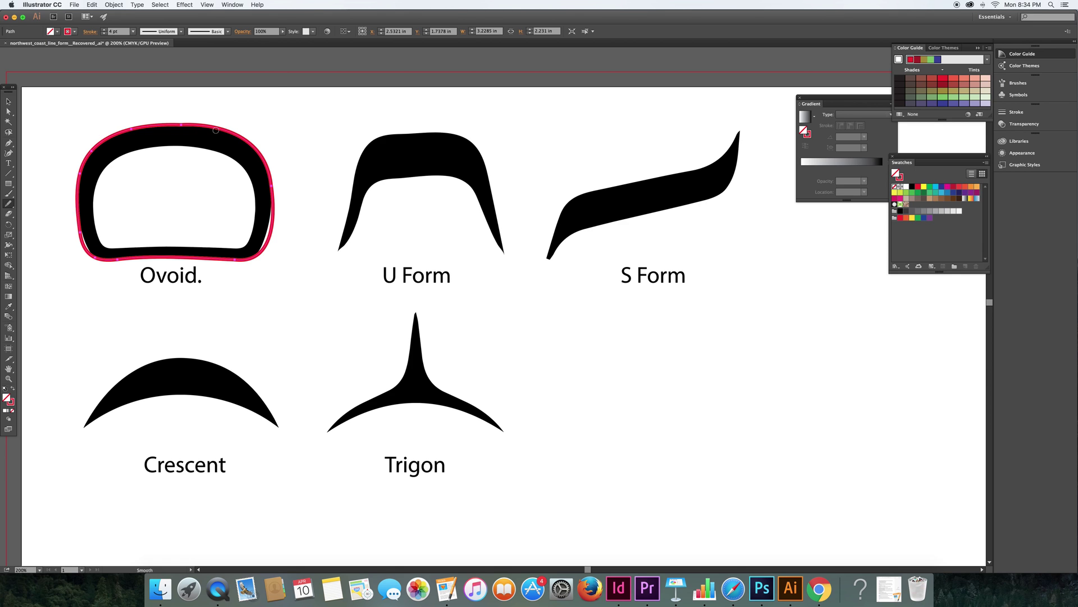
{"action": "left_click_drag", "start_coordinate": [202, 121], "coordinate": [204, 122]}
Move the red ovoid outline down off the black shape, and undo the move.
{"action": "left_click", "coordinate": [9, 102]}
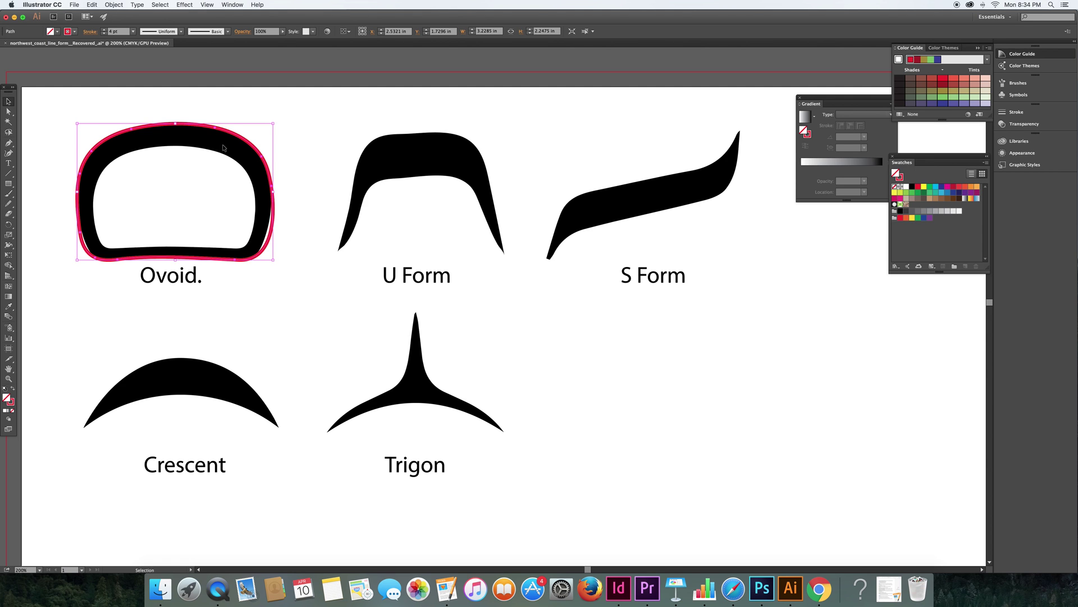
{"action": "left_click_drag", "start_coordinate": [228, 133], "coordinate": [243, 219]}
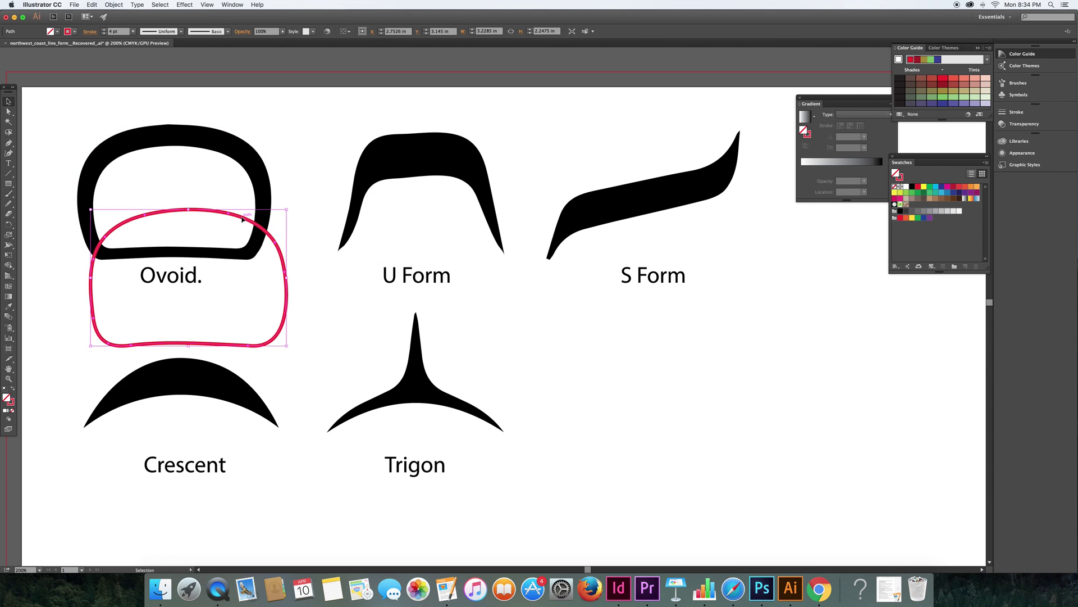
{"action": "key", "text": "super+z"}
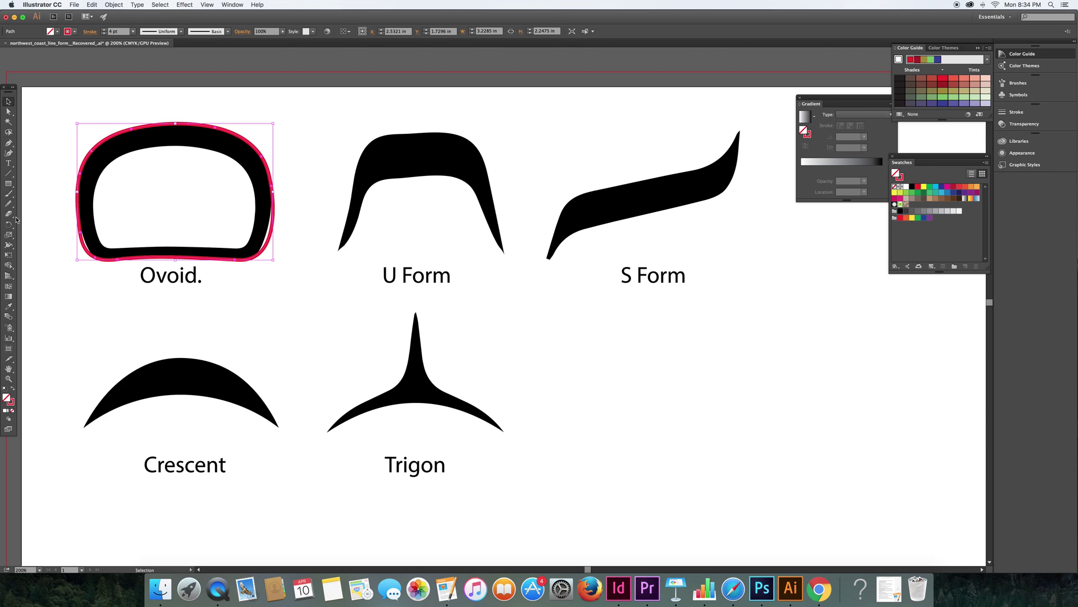
Trace the black crescent with a closed Pen path along its upper and lower curves between the two tips.
{"action": "left_click", "coordinate": [8, 143]}
{"action": "left_click_drag", "start_coordinate": [84, 425], "coordinate": [92, 501]}
{"action": "key", "text": "super+z"}
{"action": "left_click_drag", "start_coordinate": [85, 425], "coordinate": [85, 367]}
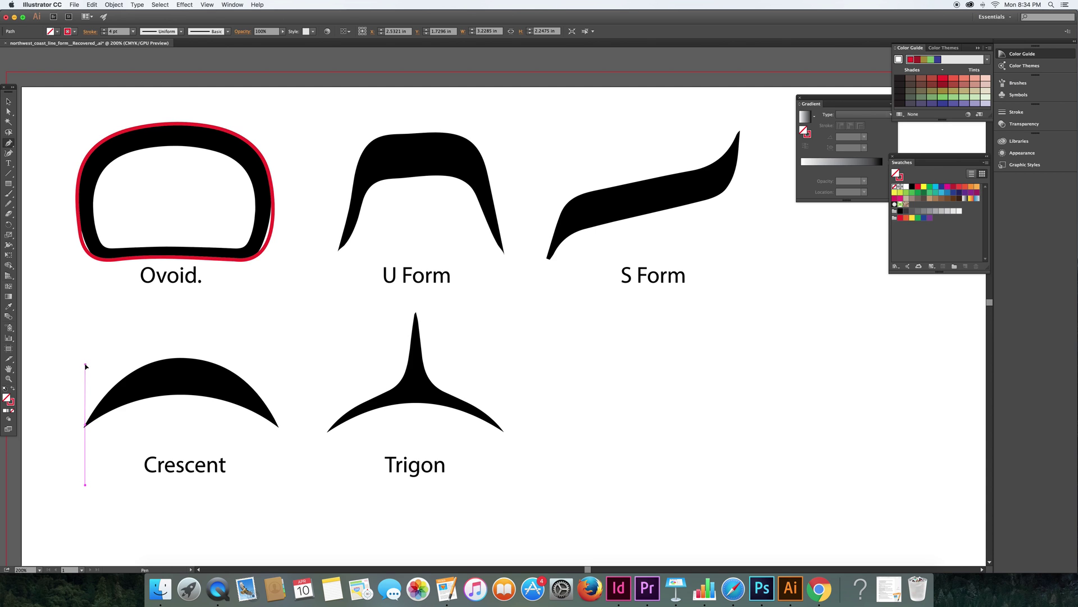
{"action": "mouse_move", "coordinate": [278, 426]}
{"action": "left_mouse_down"}
{"action": "mouse_move", "coordinate": [289, 503]}
{"action": "mouse_move", "coordinate": [269, 476]}
{"action": "mouse_move", "coordinate": [308, 544]}
{"action": "left_mouse_up"}
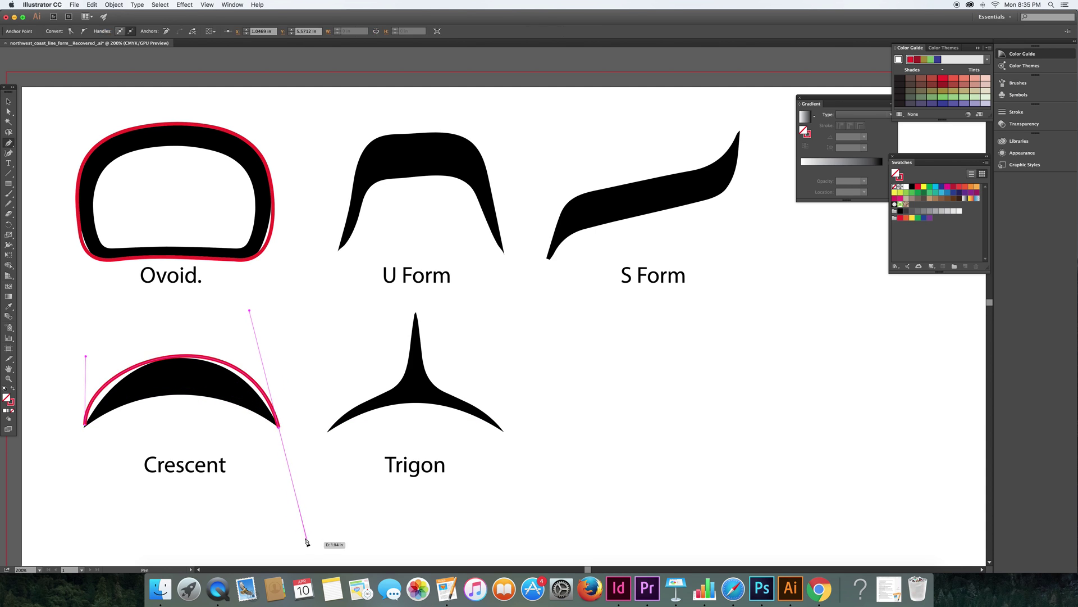
{"action": "left_click", "coordinate": [275, 428]}
{"action": "left_click_drag", "start_coordinate": [85, 426], "coordinate": [187, 390]}
{"action": "left_click_drag", "start_coordinate": [118, 361], "coordinate": [131, 492]}
{"action": "left_click", "coordinate": [9, 101]}
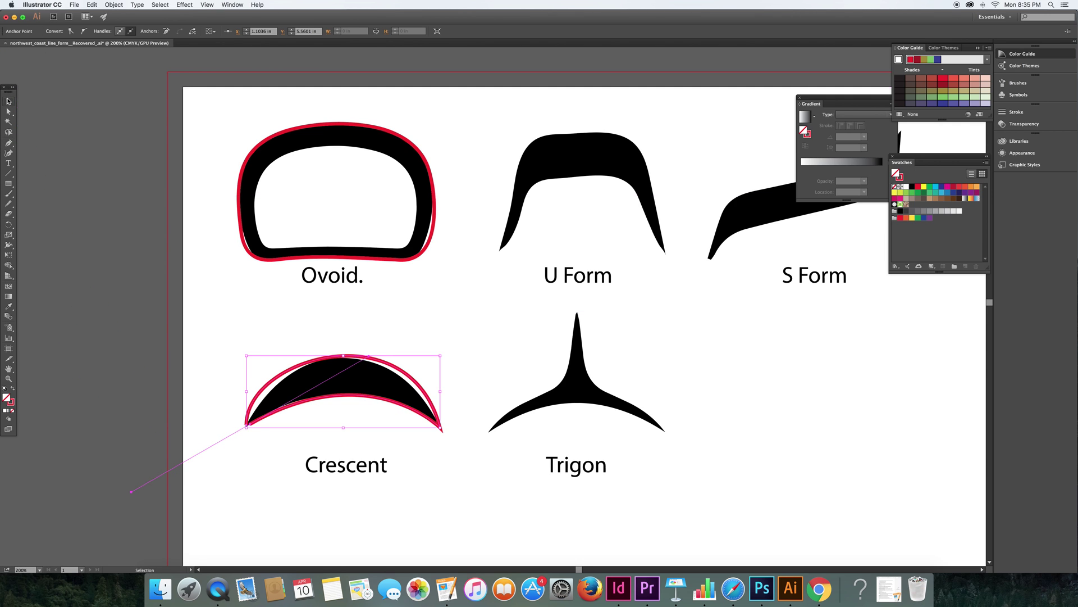
Swap the crescent path's fill and stroke to make it solid red, then move it off the original and undo the move.
{"action": "left_click", "coordinate": [425, 392]}
{"action": "left_click", "coordinate": [420, 394]}
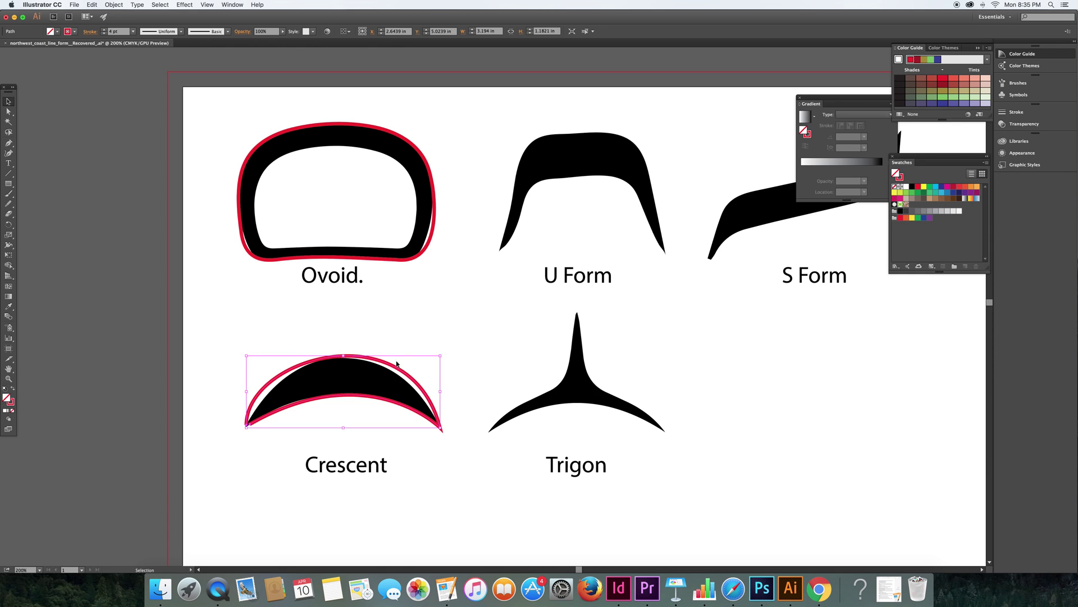
{"action": "left_click", "coordinate": [12, 390]}
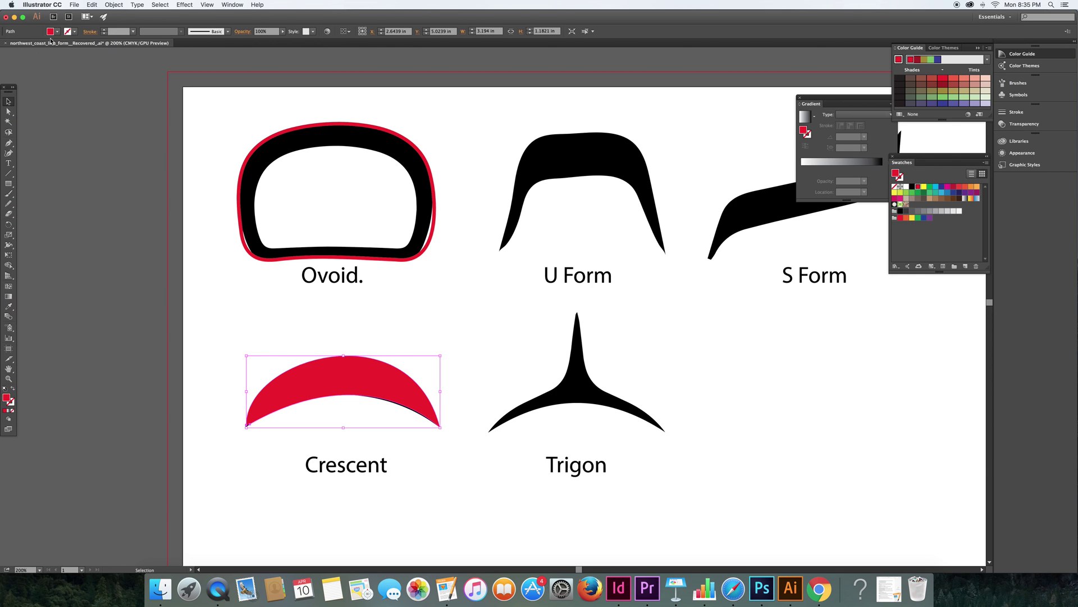
{"action": "left_click_drag", "start_coordinate": [373, 382], "coordinate": [355, 423]}
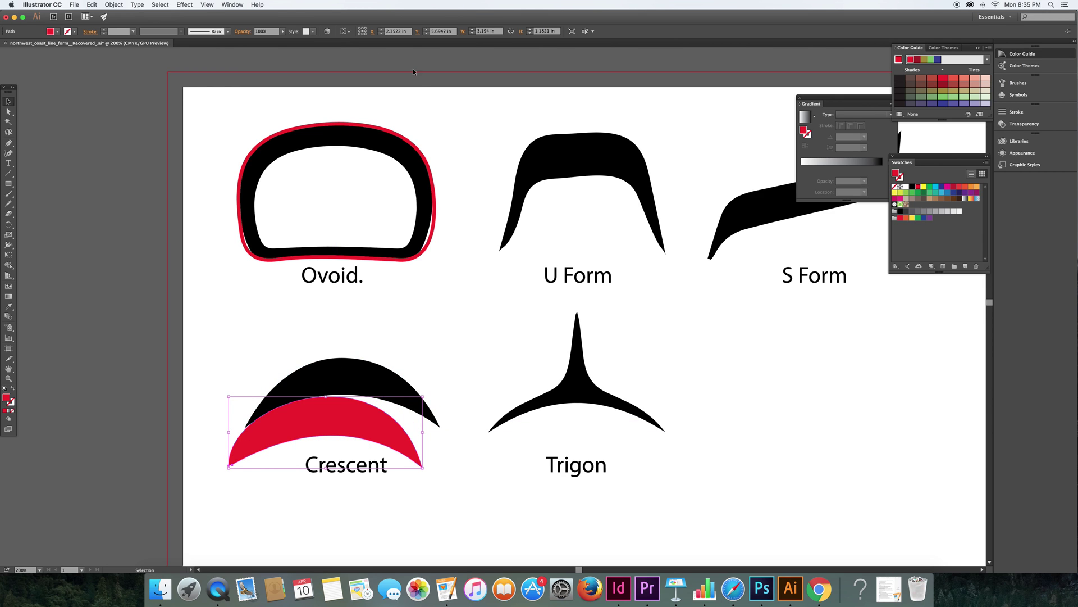
{"action": "key", "text": "cmd+z"}
Swap the fill and stroke of the outer ovoid outline, and swap them back.
{"action": "left_click", "coordinate": [417, 146]}
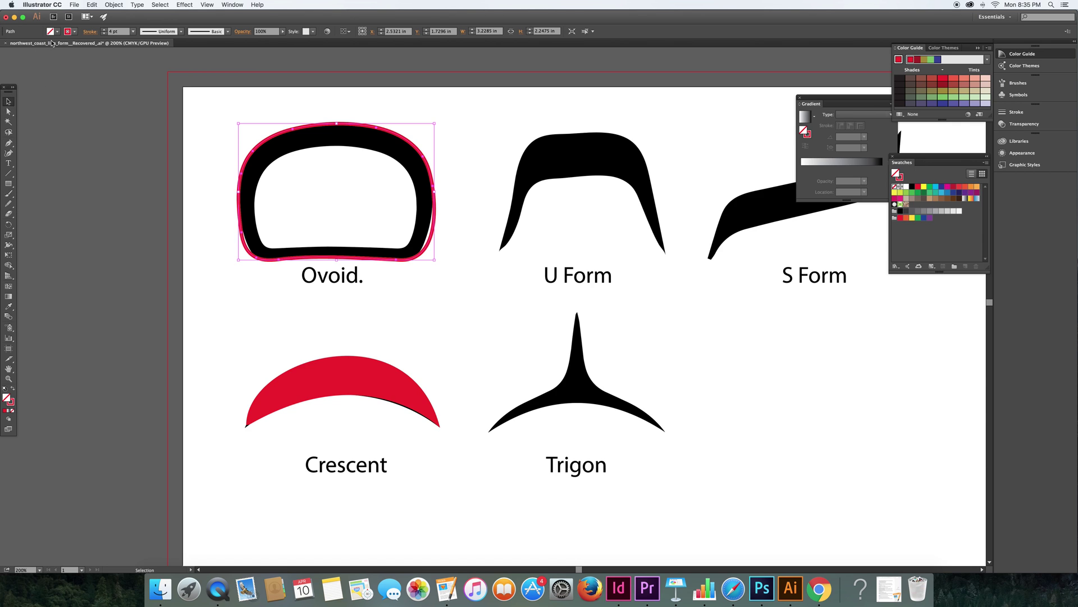
{"action": "left_click", "coordinate": [13, 388]}
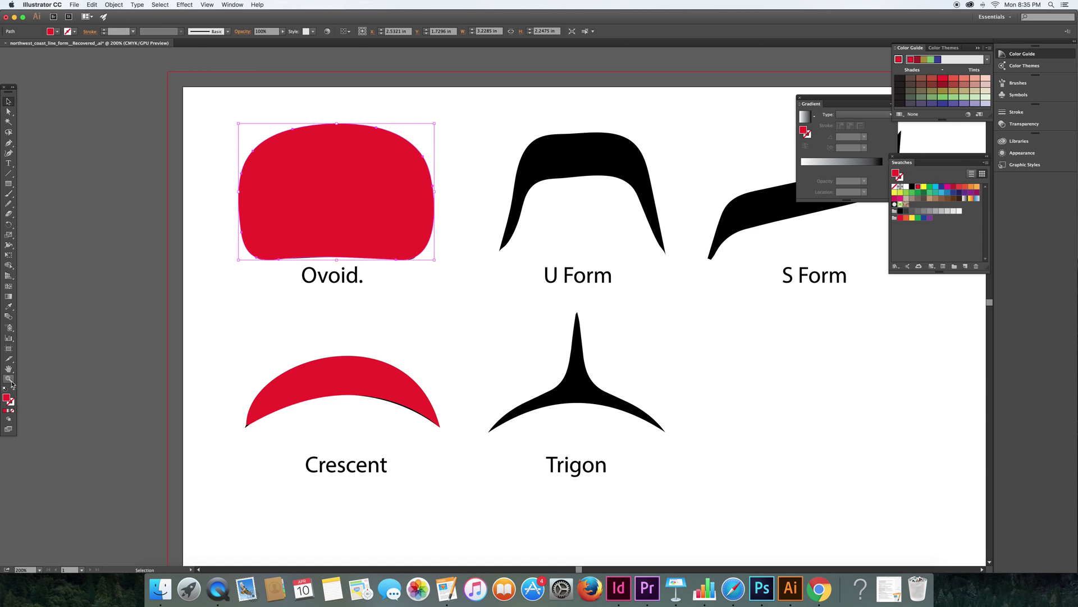
{"action": "left_click", "coordinate": [12, 388]}
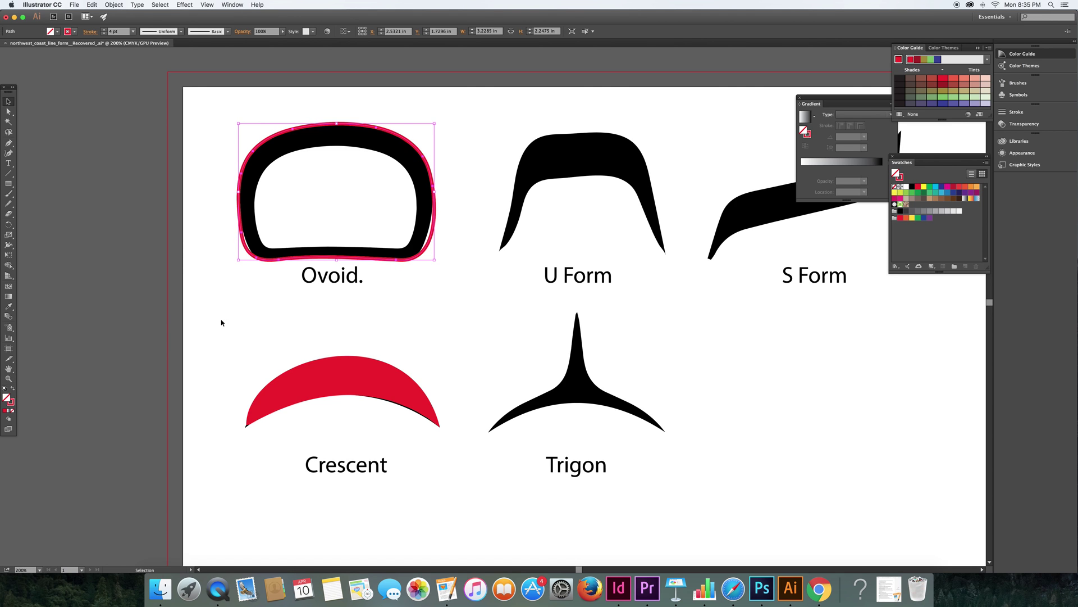
Trace the ovoid's inner edge with a closed Pen path.
{"action": "left_click", "coordinate": [9, 146]}
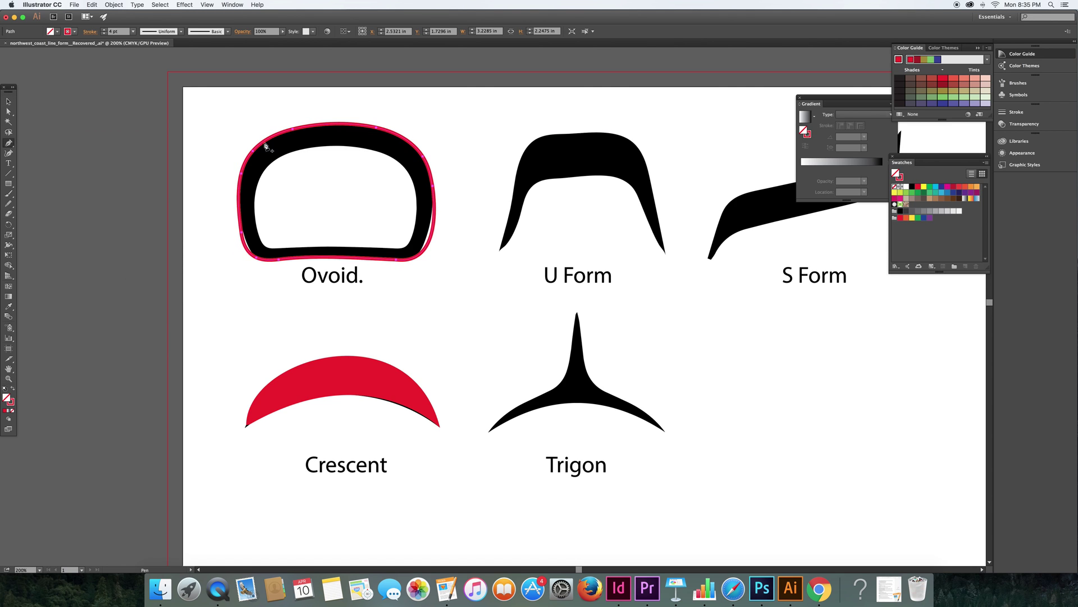
{"action": "left_click", "coordinate": [255, 193]}
{"action": "left_click_drag", "start_coordinate": [336, 146], "coordinate": [410, 145]}
{"action": "left_click_drag", "start_coordinate": [416, 195], "coordinate": [311, 243]}
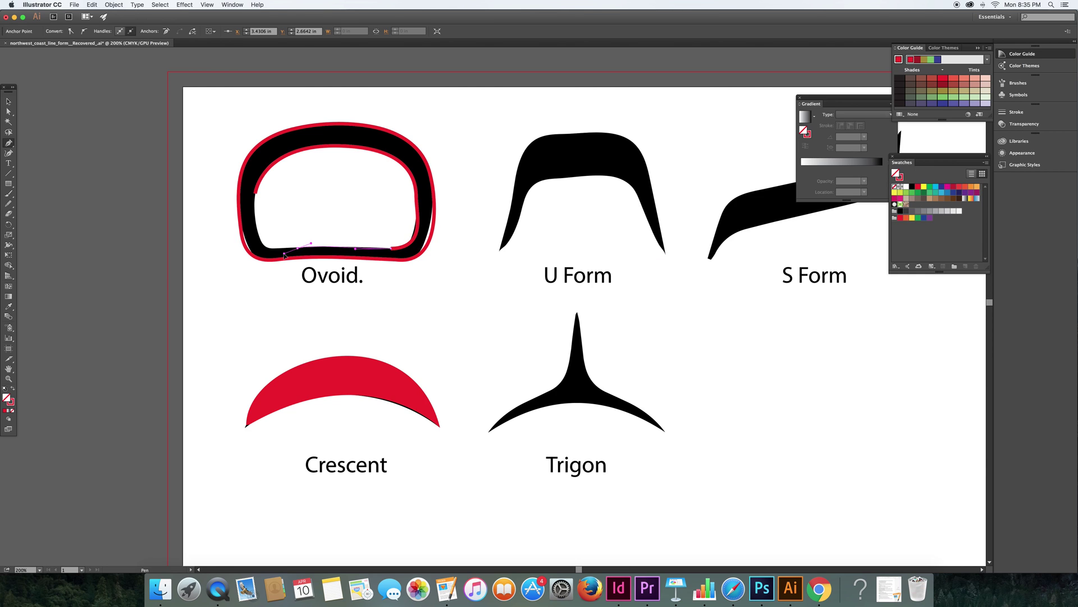
{"action": "left_click", "coordinate": [255, 191]}
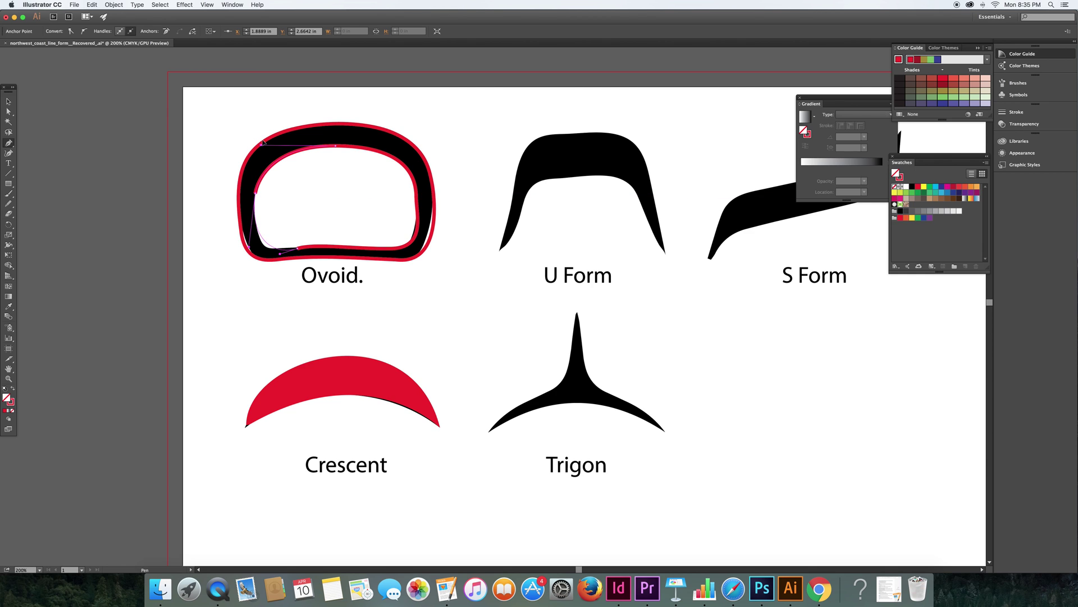
{"action": "key", "text": "v"}
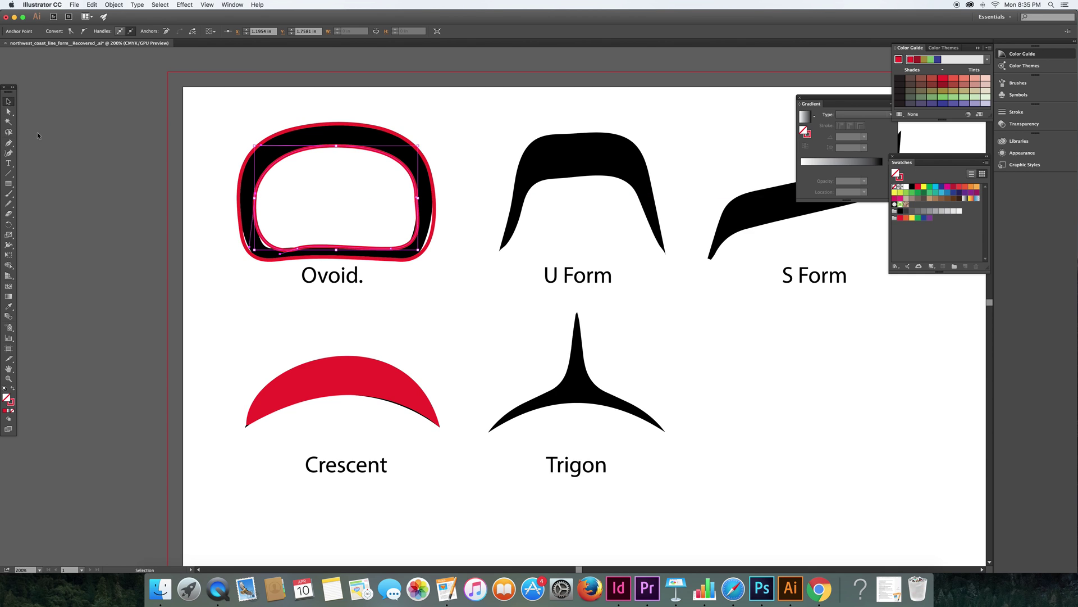
Smooth the bottom edge of the inner ovoid outline with the Smooth tool.
{"action": "left_click", "coordinate": [8, 214]}
{"action": "left_click", "coordinate": [7, 203]}
{"action": "left_click_drag", "start_coordinate": [318, 250], "coordinate": [327, 251]}
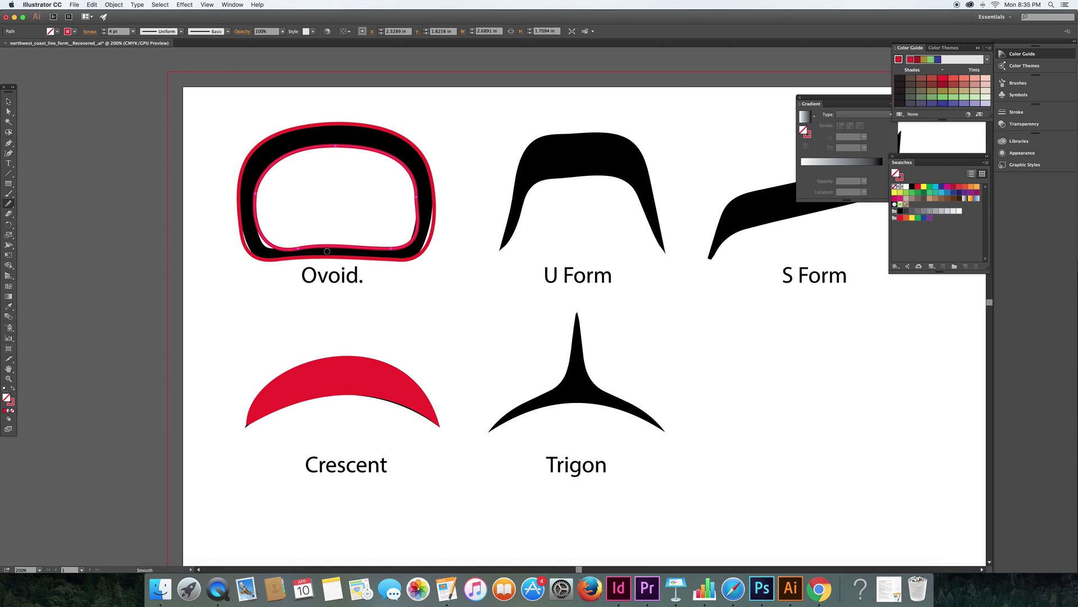
Select both the outer and inner ovoid outlines and swap their fill and stroke to fill them red.
{"action": "left_click", "coordinate": [8, 101]}
{"action": "left_click", "coordinate": [168, 142]}
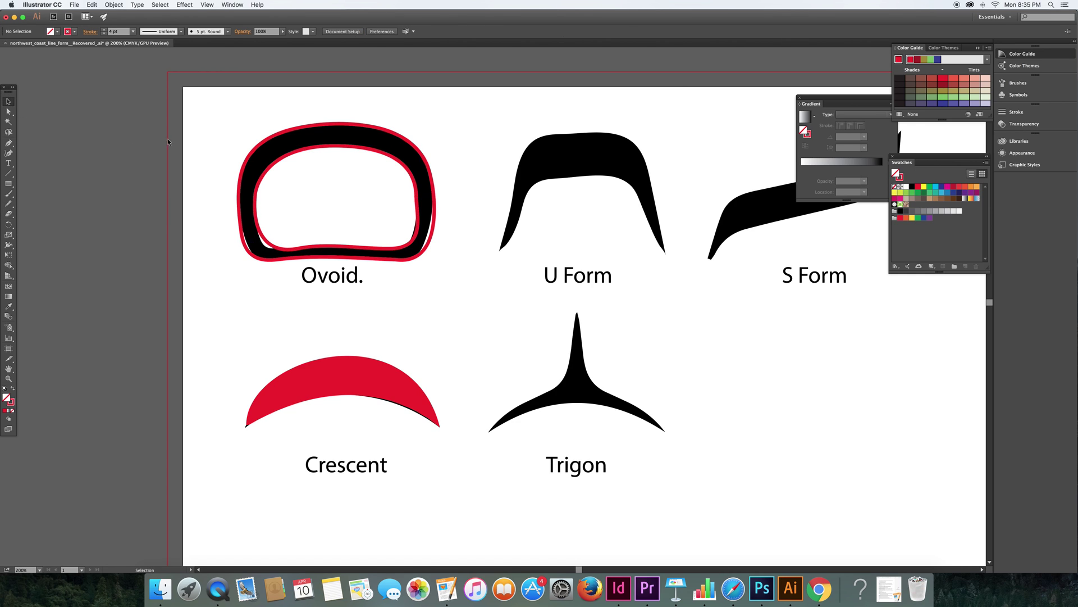
{"action": "left_click", "coordinate": [245, 190]}
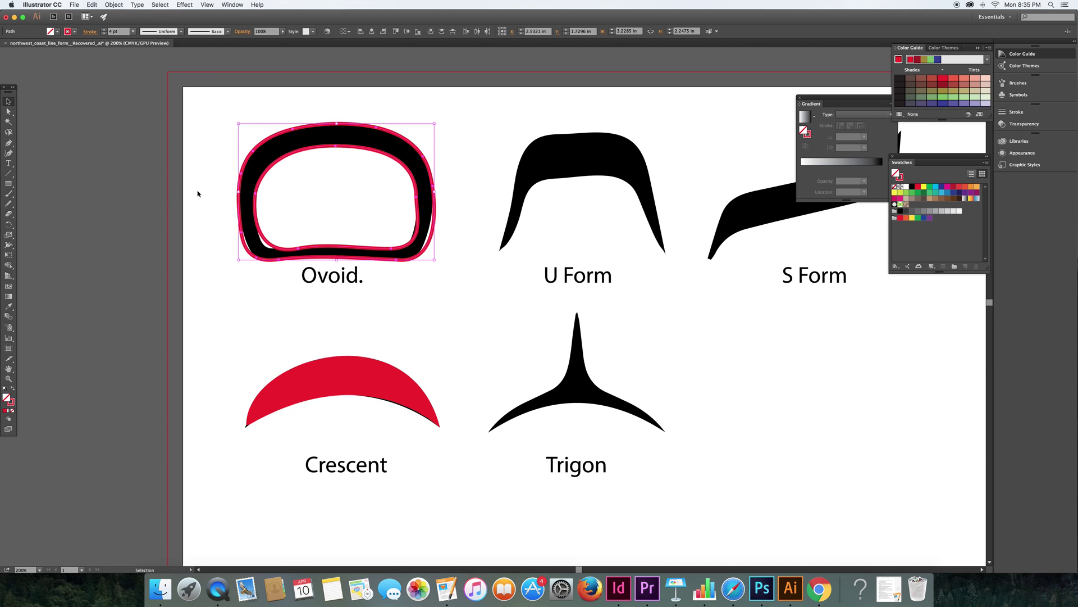
{"action": "left_click", "coordinate": [14, 388]}
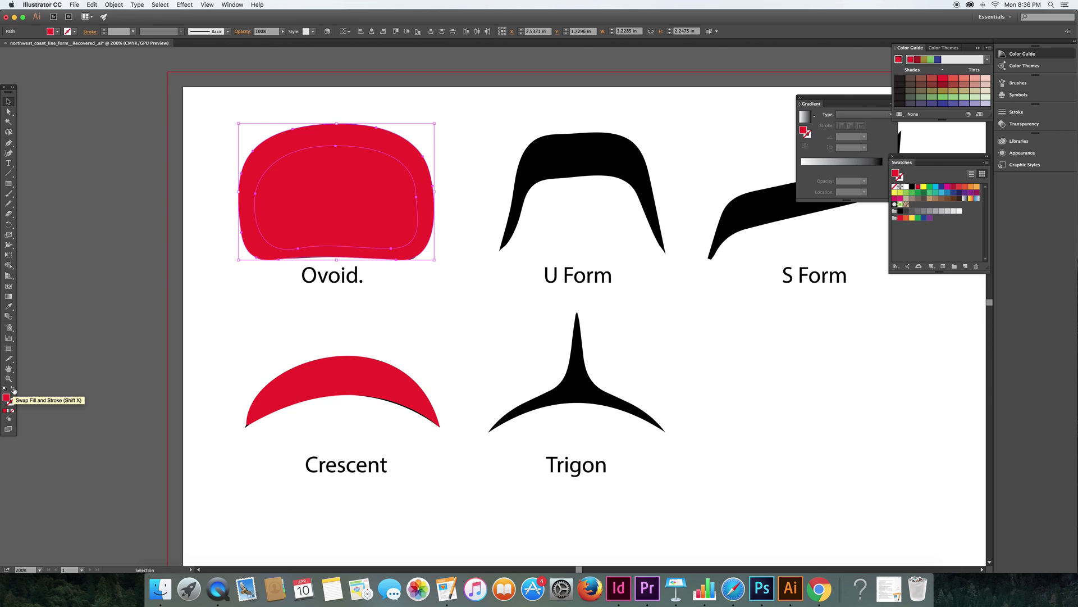
Swap the fill and stroke of both ovoid outlines back to red strokes without fill.
{"action": "left_click", "coordinate": [14, 388]}
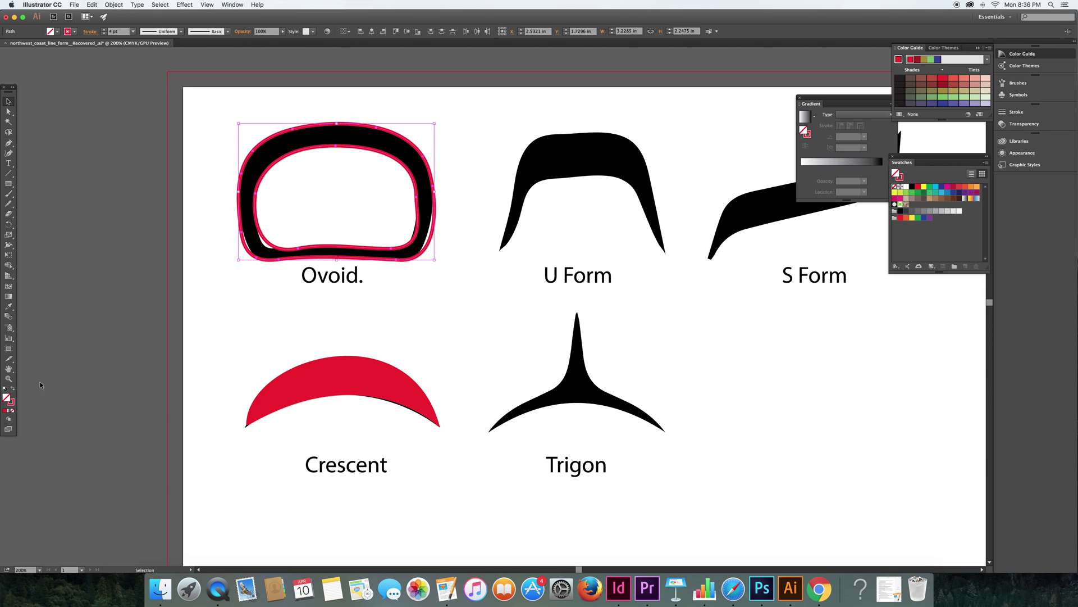
{"action": "double_click", "coordinate": [416, 255]}
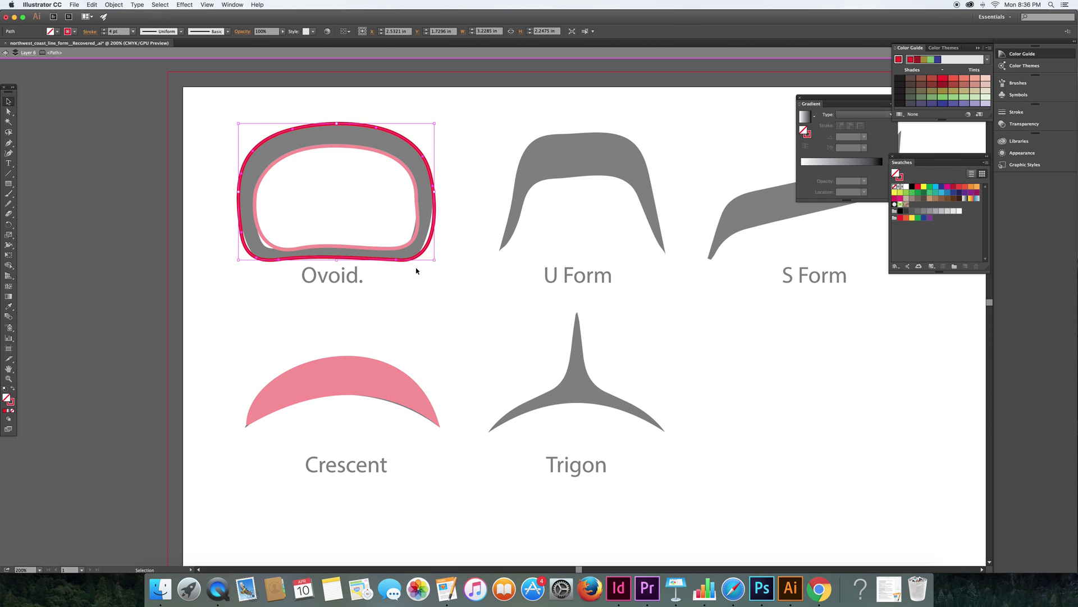
{"action": "double_click", "coordinate": [39, 81]}
Combine the outer and inner ovoid outlines into a compound path and swap its fill and stroke to fill the ring red.
{"action": "left_click", "coordinate": [289, 136]}
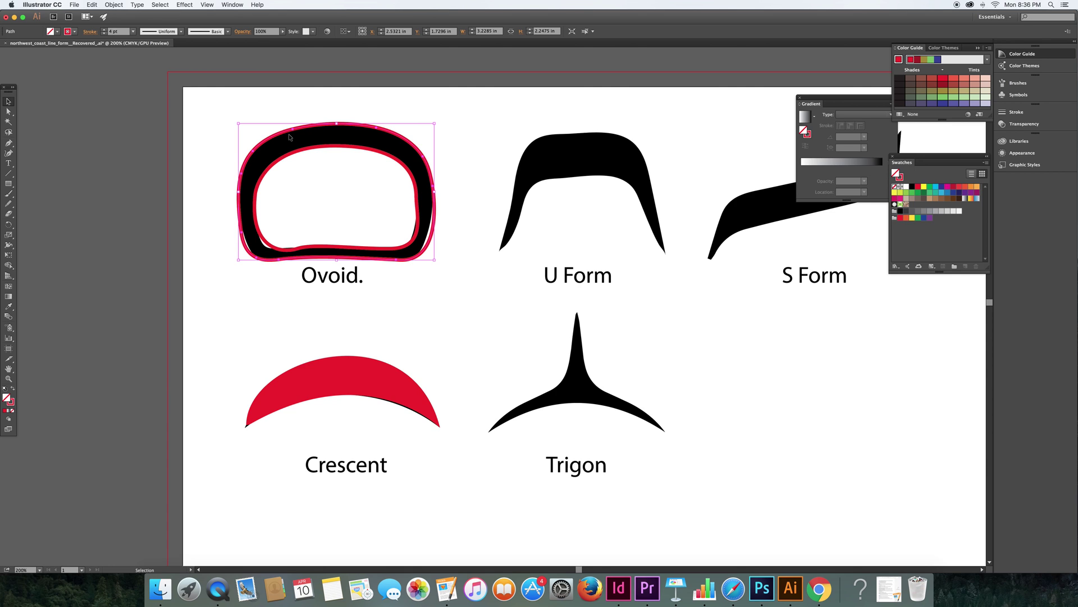
{"action": "left_click", "coordinate": [295, 161]}
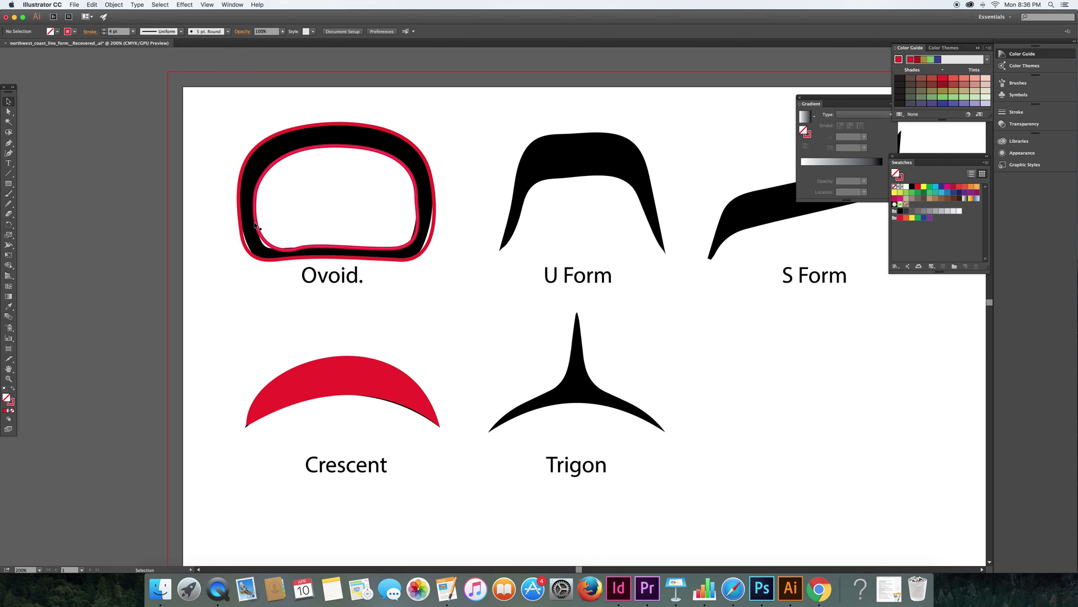
{"action": "left_click", "coordinate": [272, 143]}
{"action": "left_click_drag", "start_coordinate": [209, 134], "coordinate": [315, 219]}
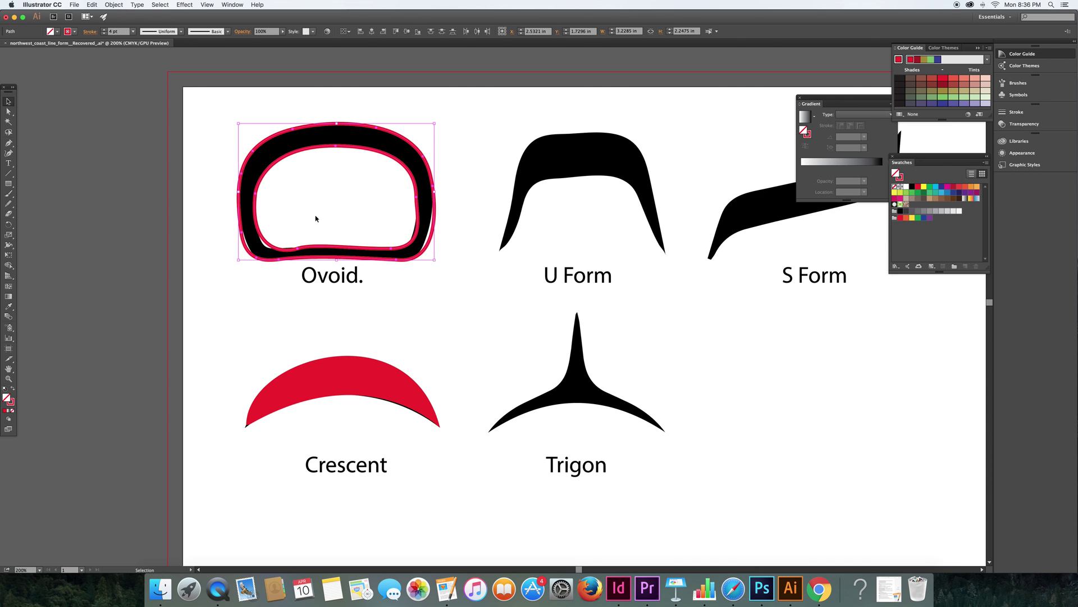
{"action": "left_click", "coordinate": [226, 192]}
{"action": "left_click", "coordinate": [272, 164]}
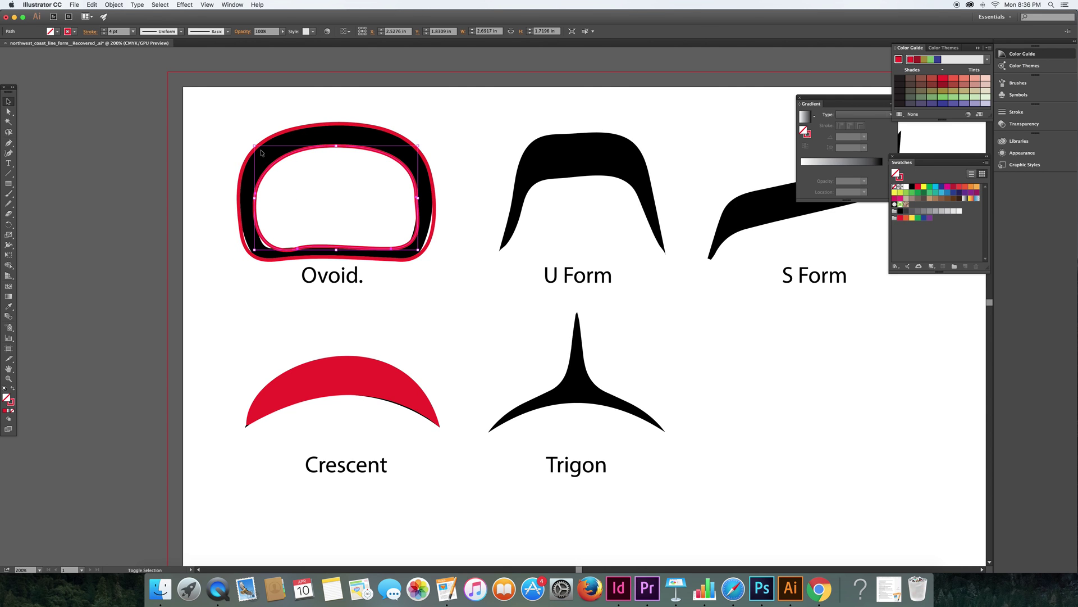
{"action": "left_click_drag", "start_coordinate": [212, 135], "coordinate": [296, 186]}
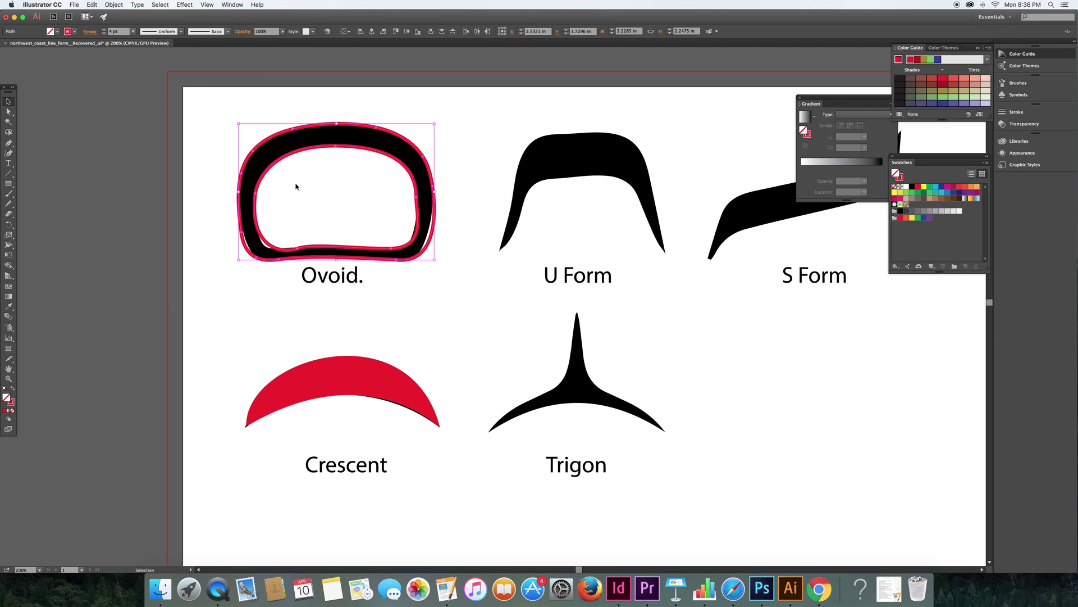
{"action": "left_click", "coordinate": [114, 5]}
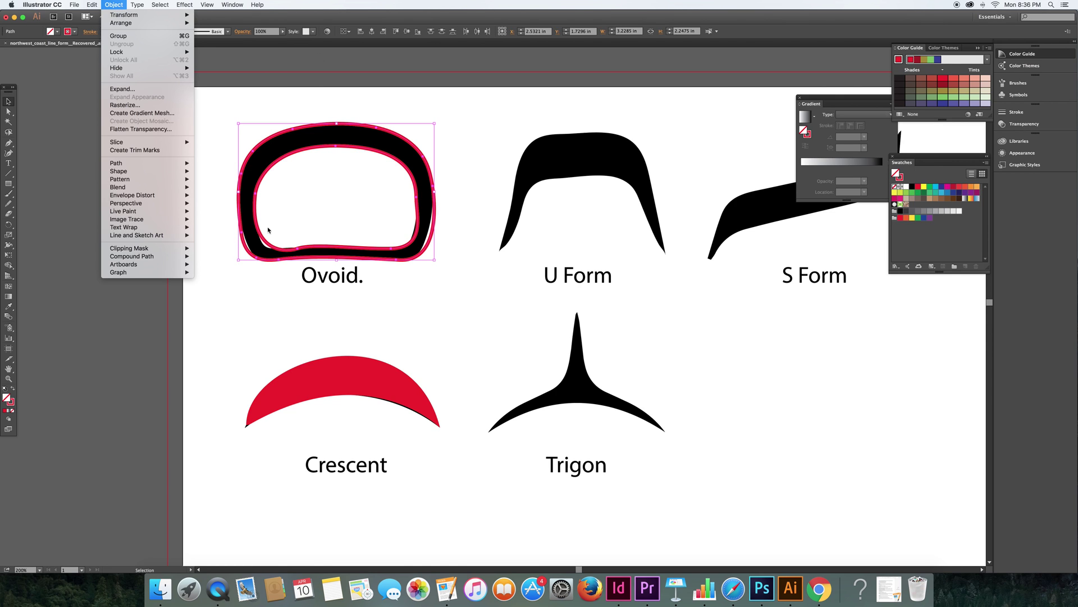
{"action": "mouse_move", "coordinate": [174, 260]}
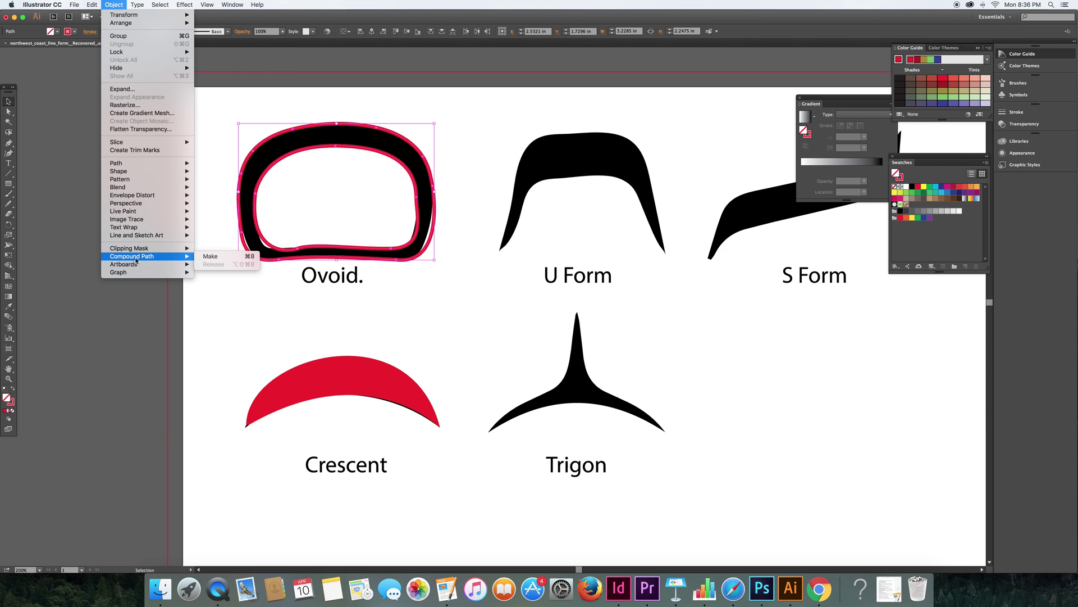
{"action": "left_click", "coordinate": [210, 257]}
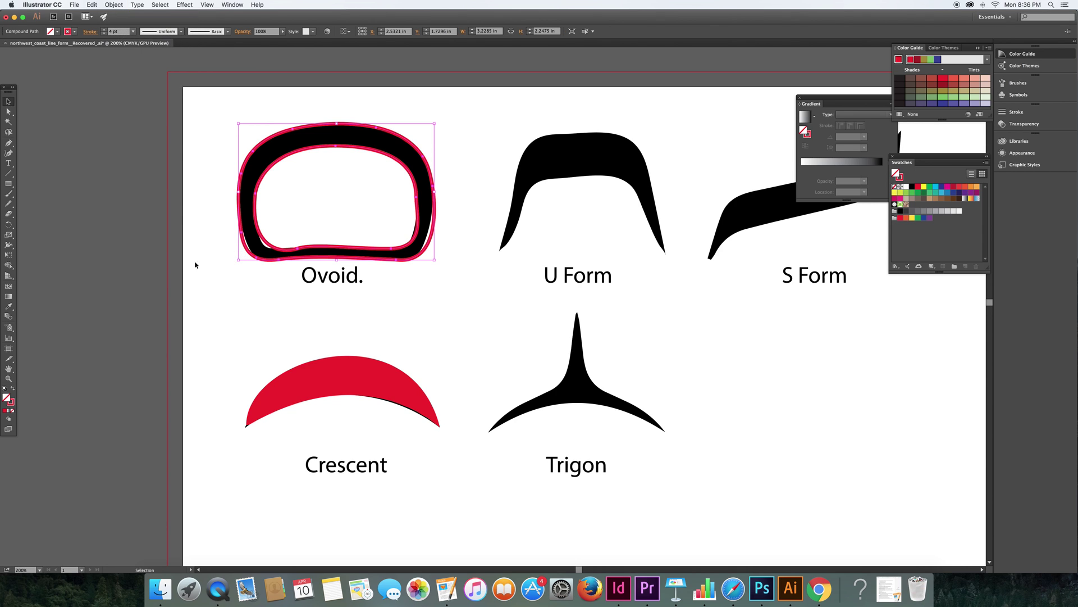
{"action": "left_click", "coordinate": [12, 388]}
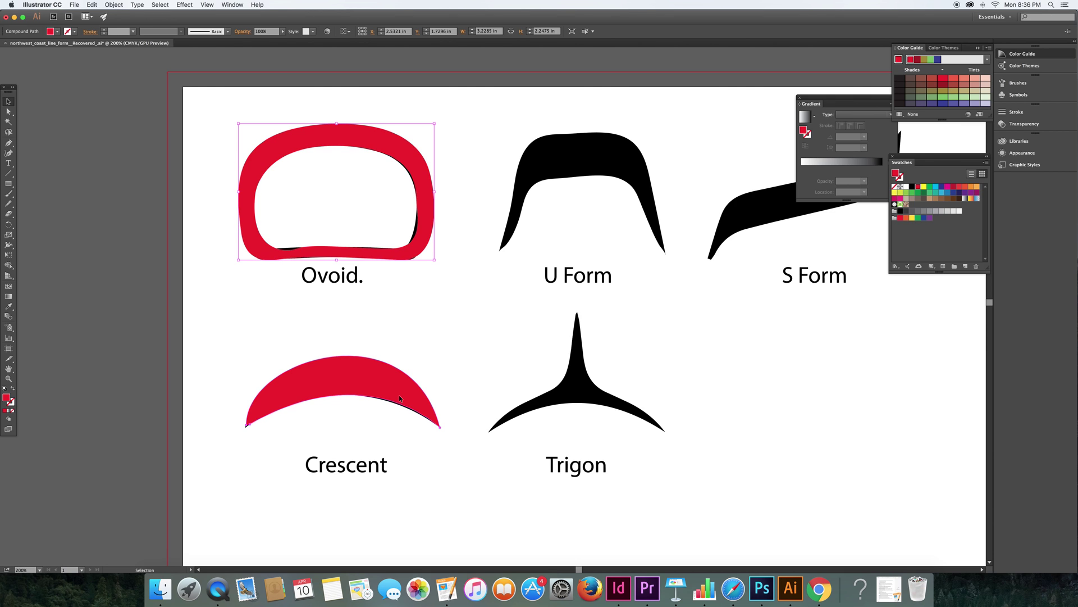
Move the red crescent slightly left so it is centred beneath the ovoid.
{"action": "mouse_move", "coordinate": [399, 395]}
{"action": "left_mouse_down"}
{"action": "mouse_move", "coordinate": [441, 337]}
{"action": "mouse_move", "coordinate": [396, 386]}
{"action": "left_mouse_up"}
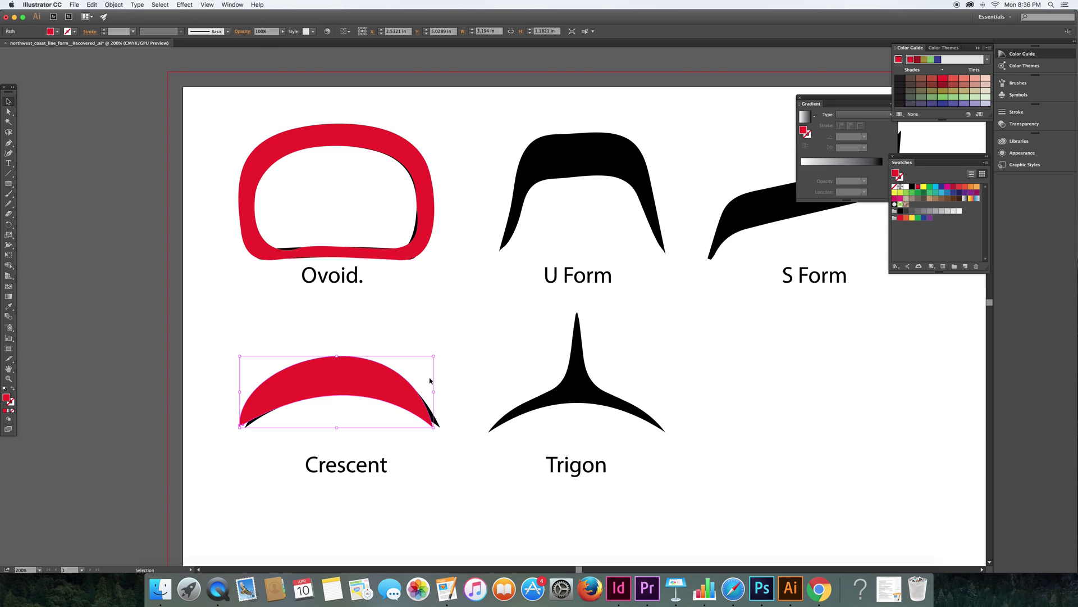